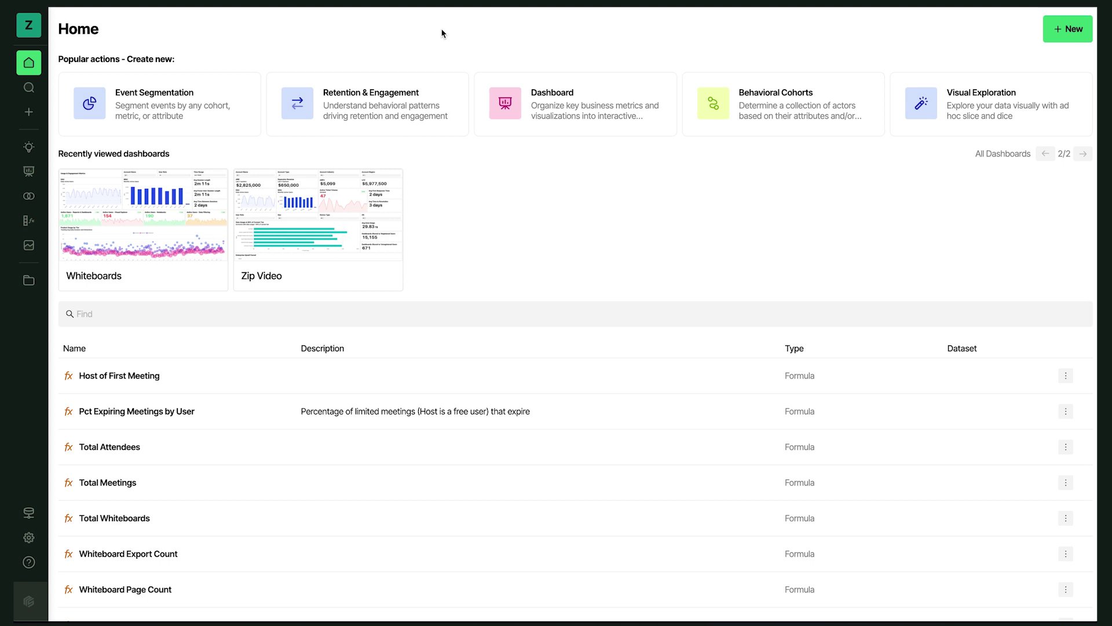
Create a Retention & Engagement exploration for WhiteboardInteractions with the retention window set to 14 days, and run it.
click(432, 92)
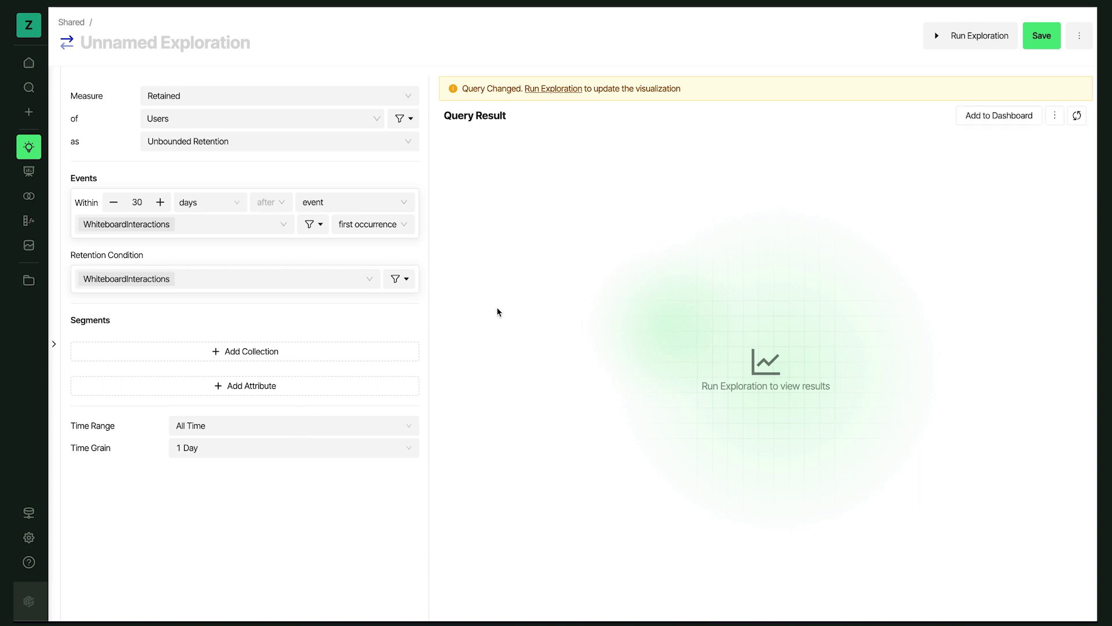
click(139, 198)
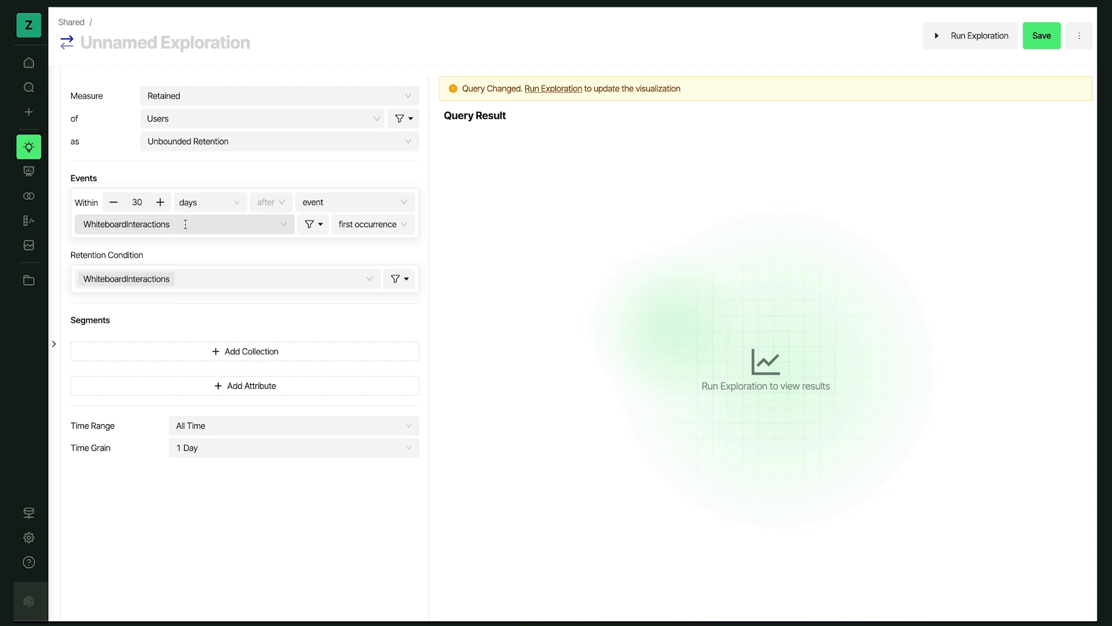
click(138, 202)
double_click(138, 202)
text(14)
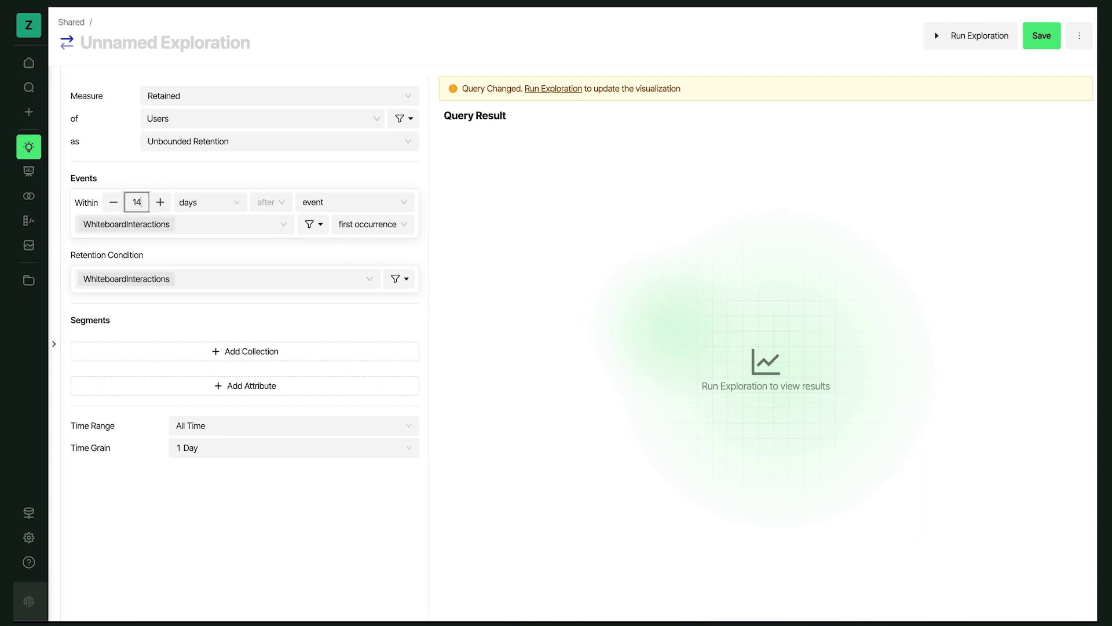
click(203, 172)
click(548, 90)
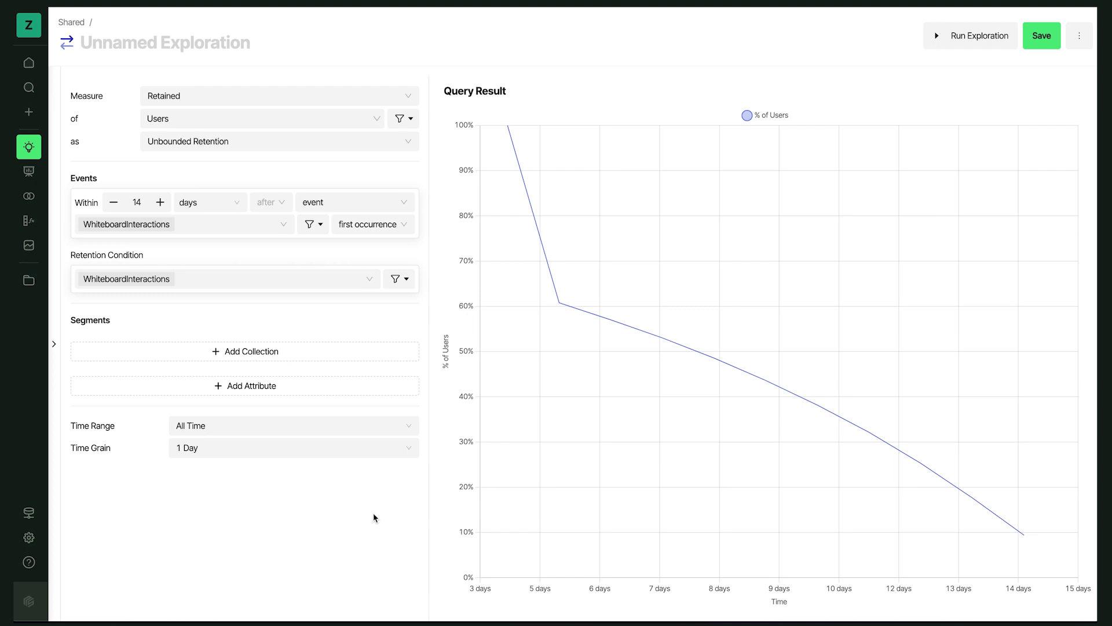
Segment the retention exploration by the collections Users who are Activated on Whiteboards and All Actors.
click(290, 358)
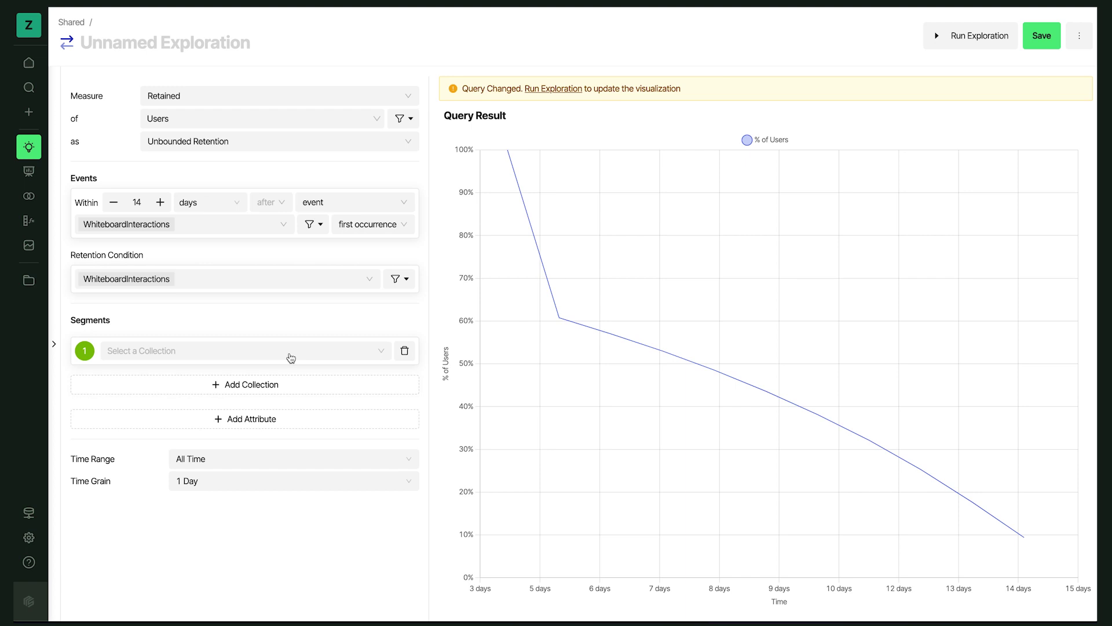
click(291, 358)
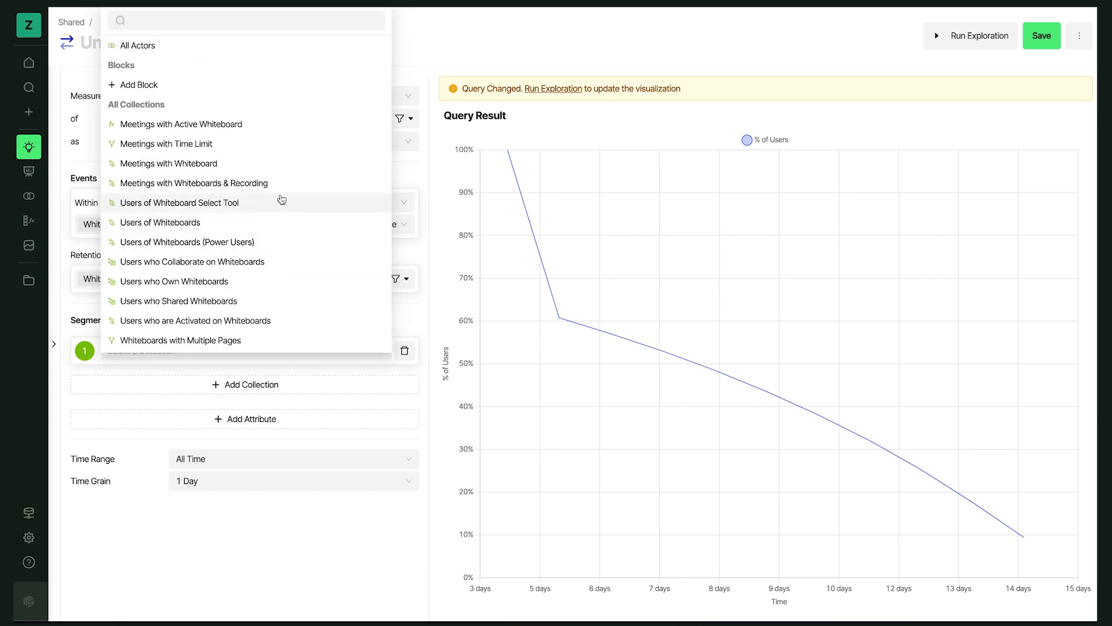
click(292, 324)
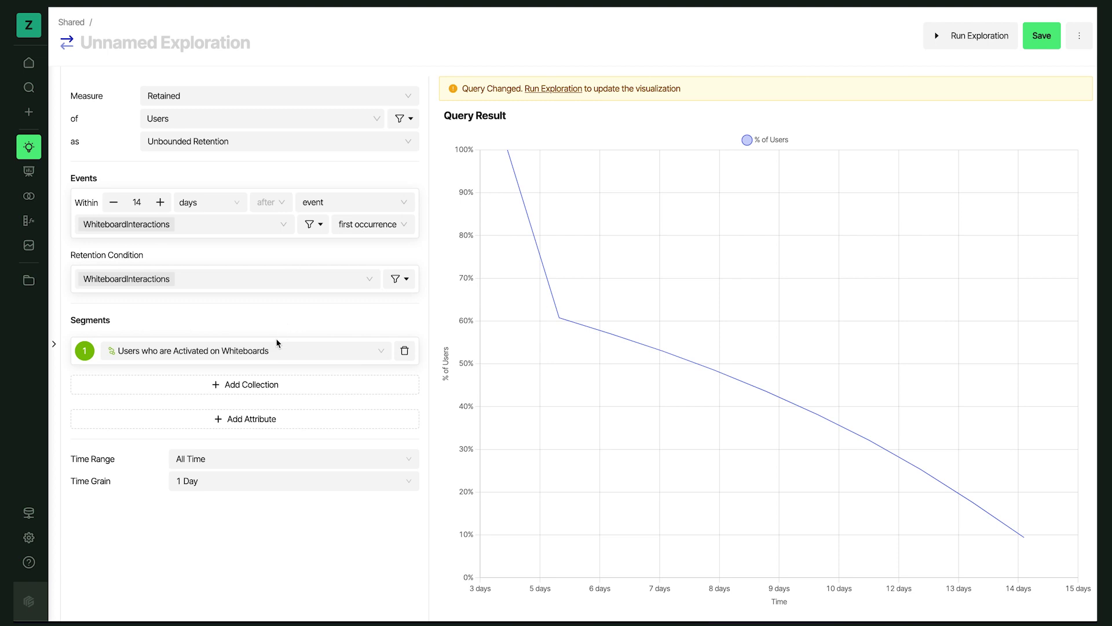
click(270, 389)
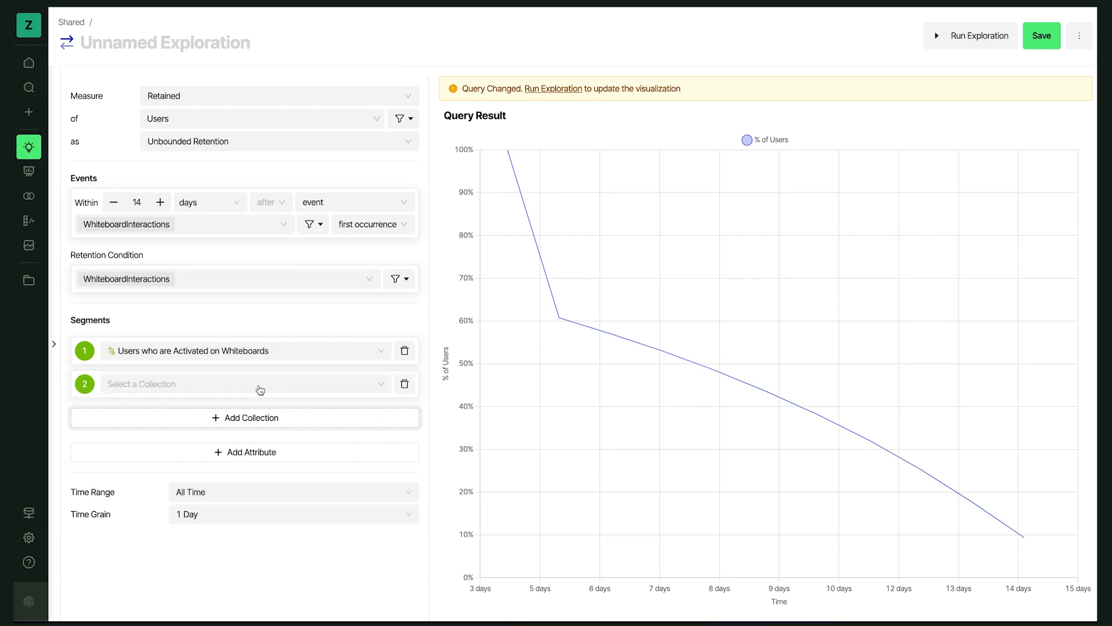
click(254, 384)
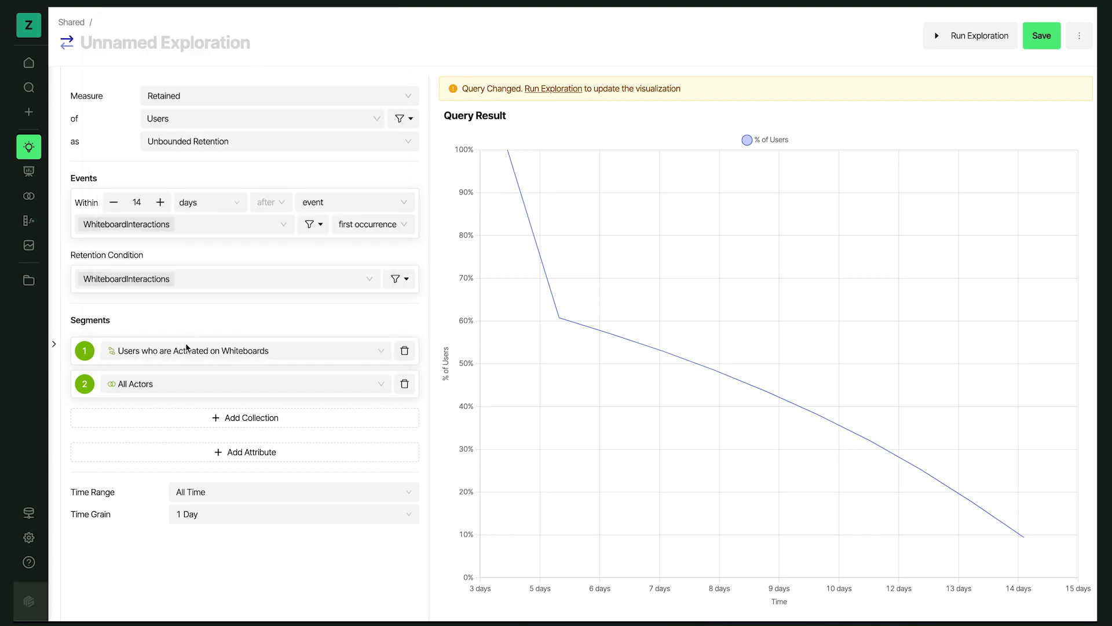
Add Users of Whiteboards (Power Users) as a third collection segment and rerun the exploration.
click(284, 423)
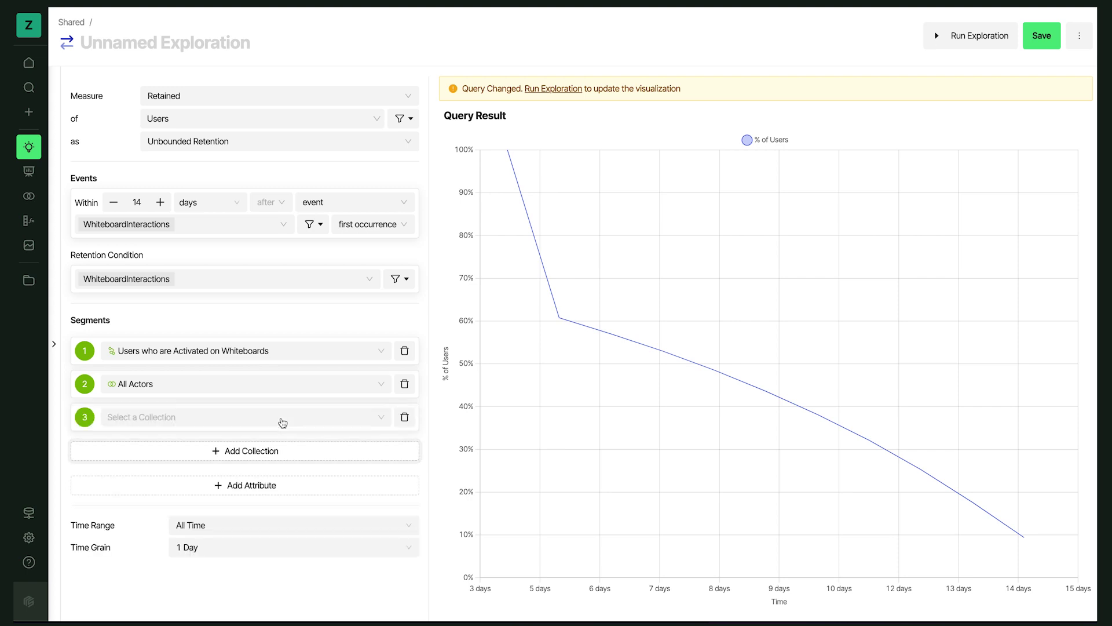
click(278, 422)
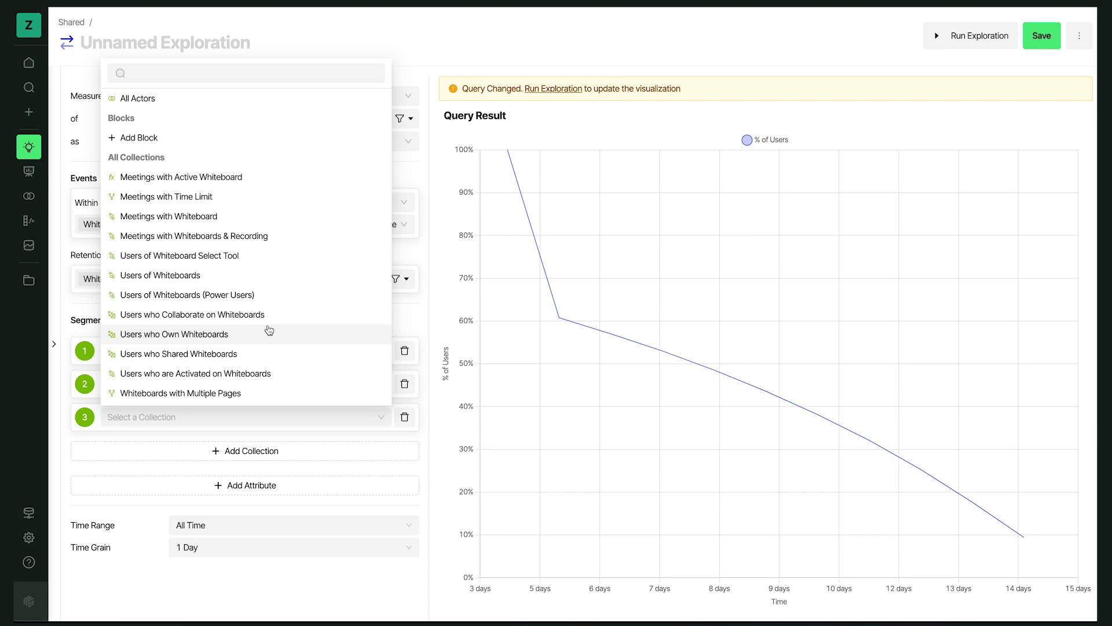
click(270, 296)
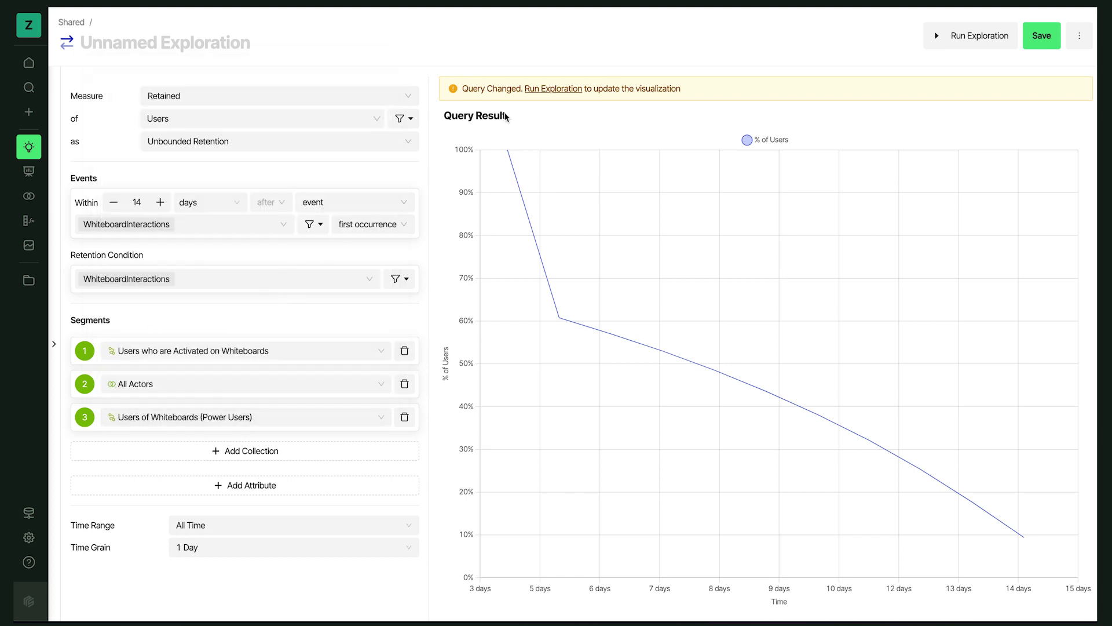
click(566, 90)
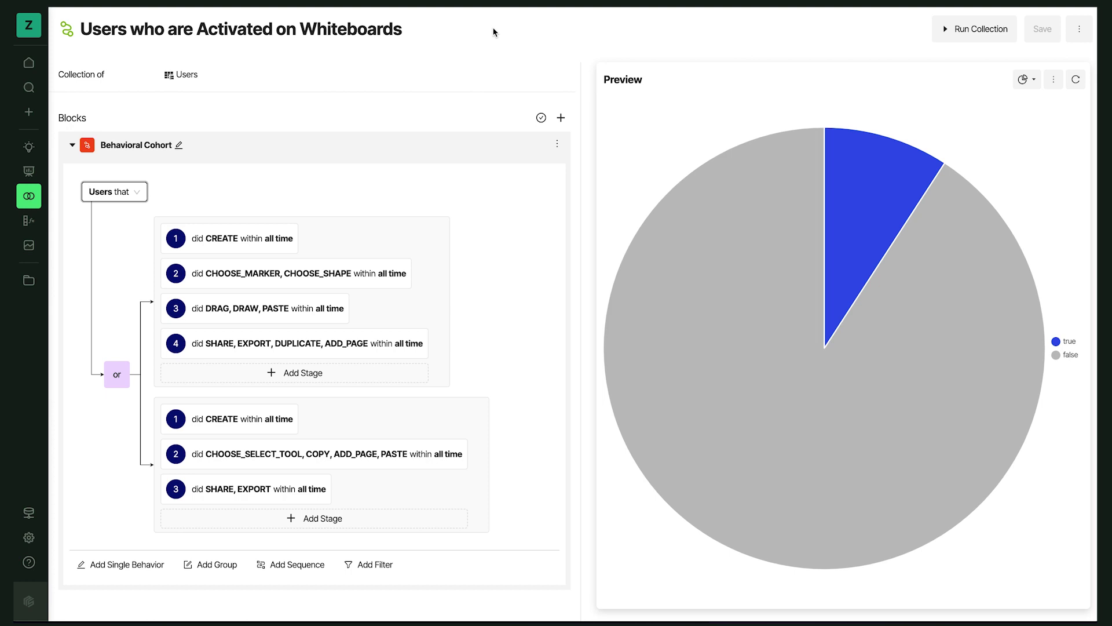
Examine the behavior sequences defining Users who are Activated on Whiteboards and compare the segments' retention curves.
mouse_move(349, 238)
mouse_move(312, 294)
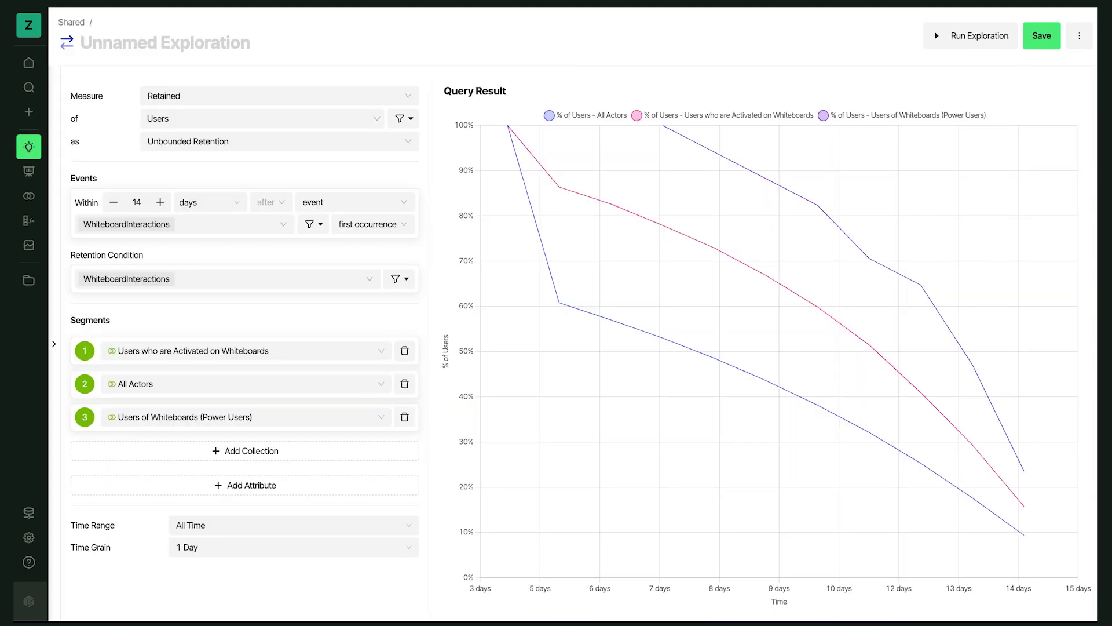
mouse_move(559, 196)
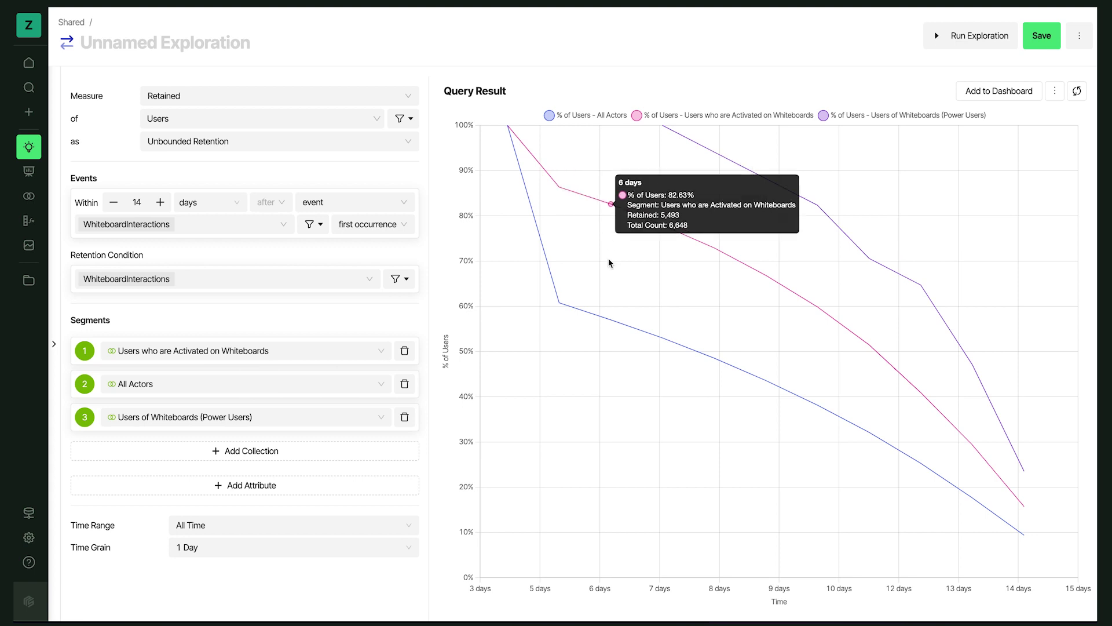
mouse_move(728, 130)
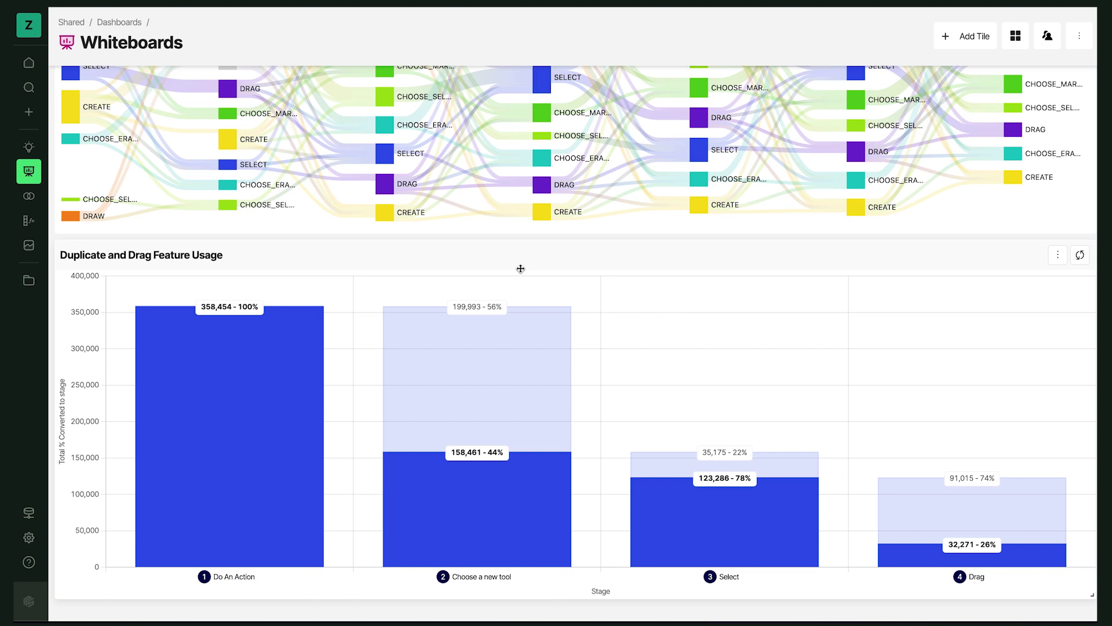
Review the Whiteboards dashboard from the Duplicate and Drag Feature Usage funnel back up to the Top 10 Whiteboard Interactions chart.
scroll(542, 200, up, 3)
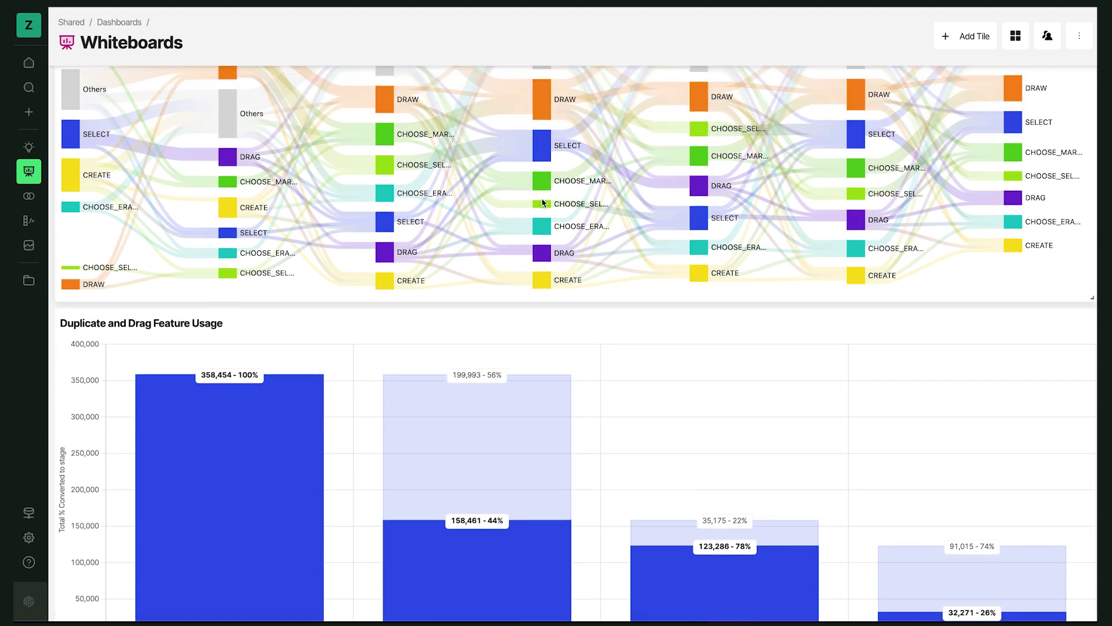
scroll(544, 202, up, 5)
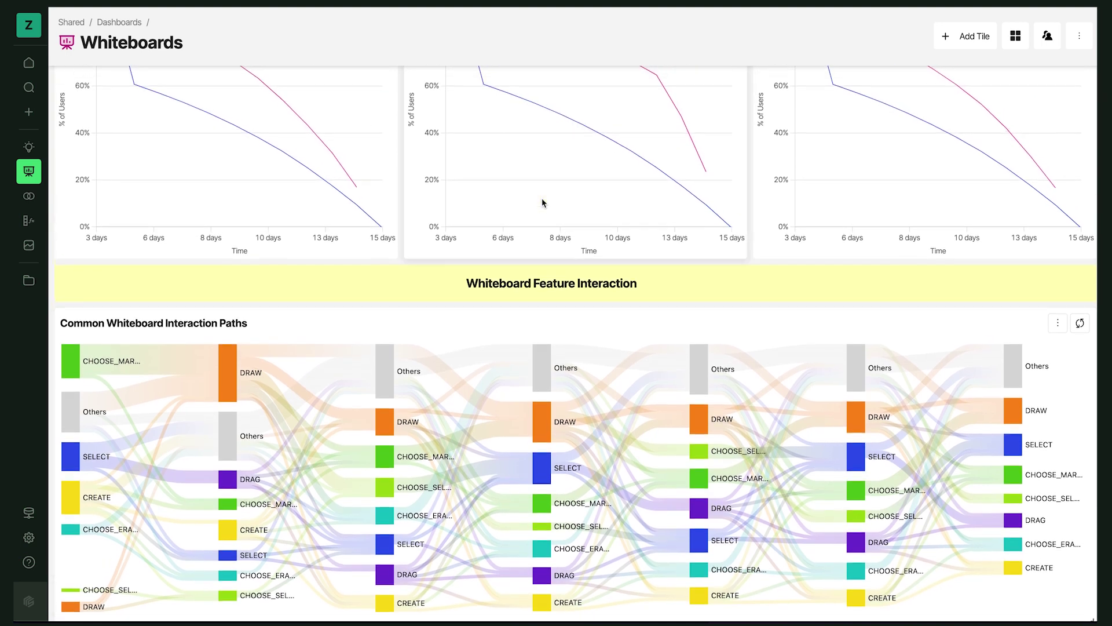
scroll(544, 203, up, 6)
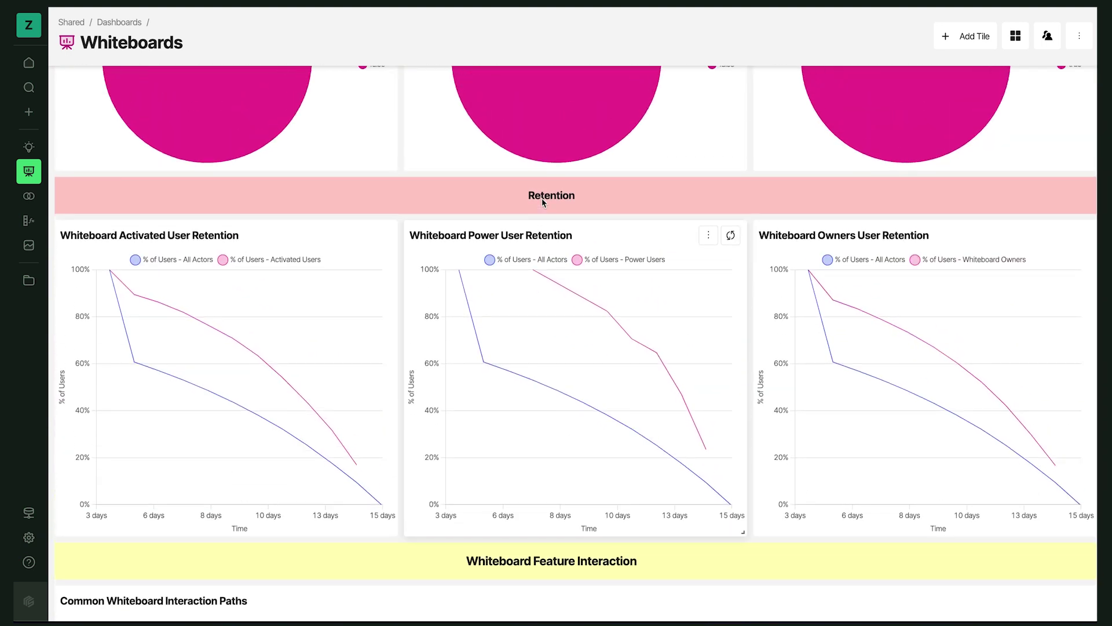
scroll(543, 202, up, 3)
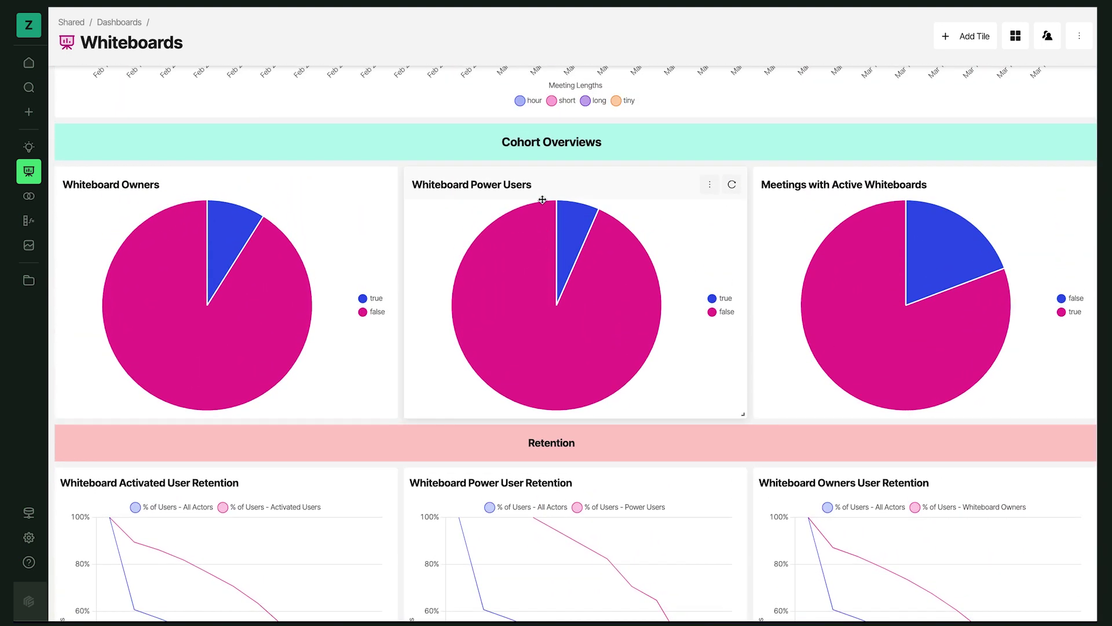
scroll(542, 200, up, 5)
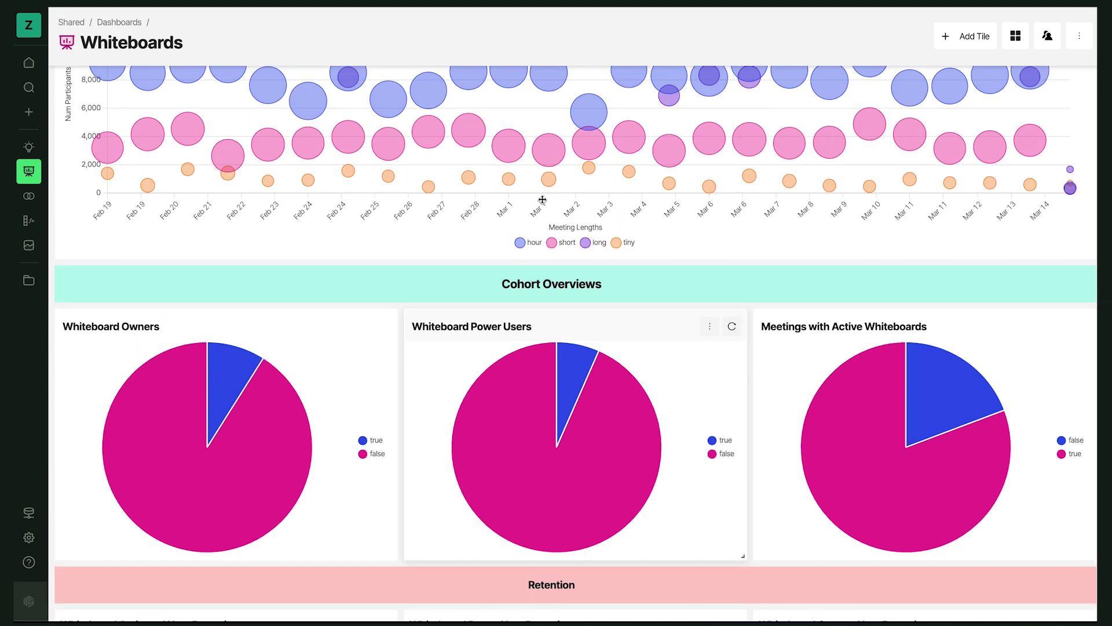
scroll(544, 202, up, 1)
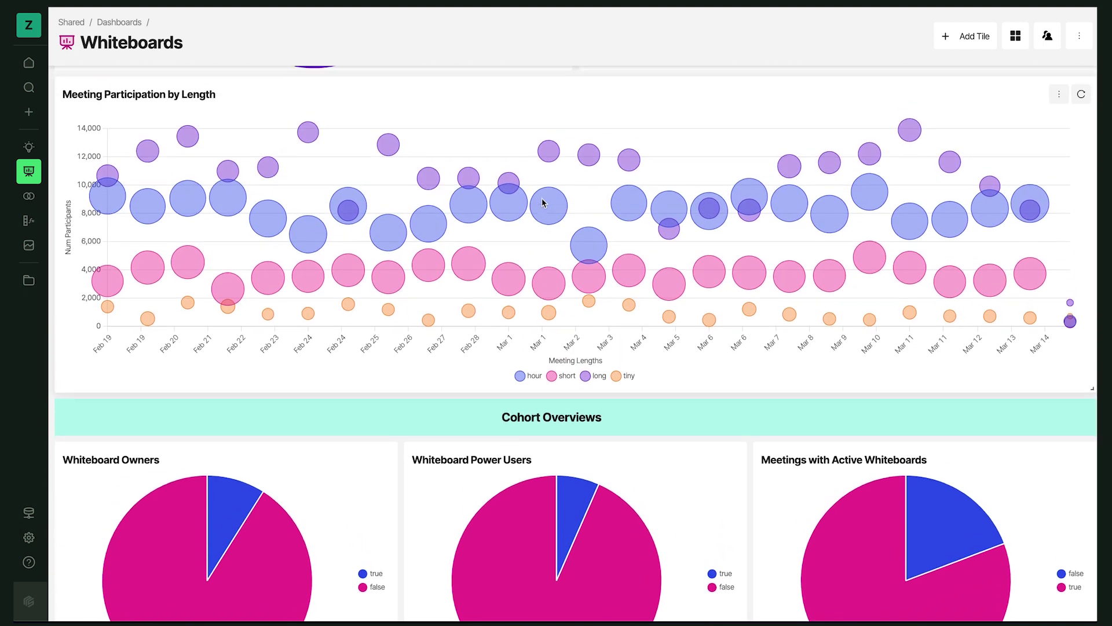
scroll(543, 202, up, 2)
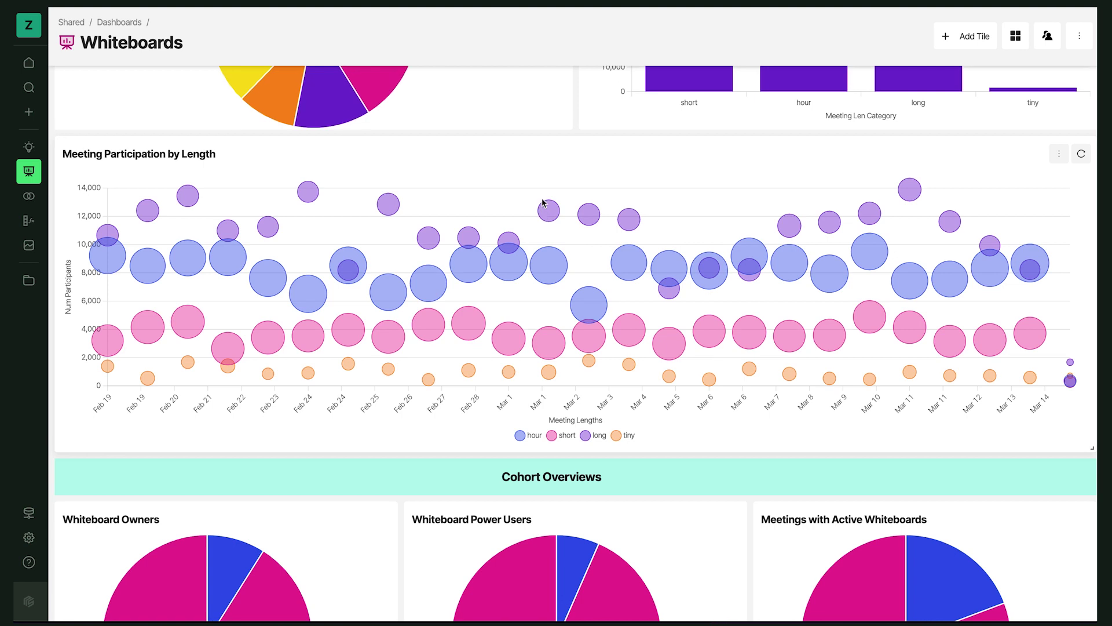
scroll(543, 200, up, 1)
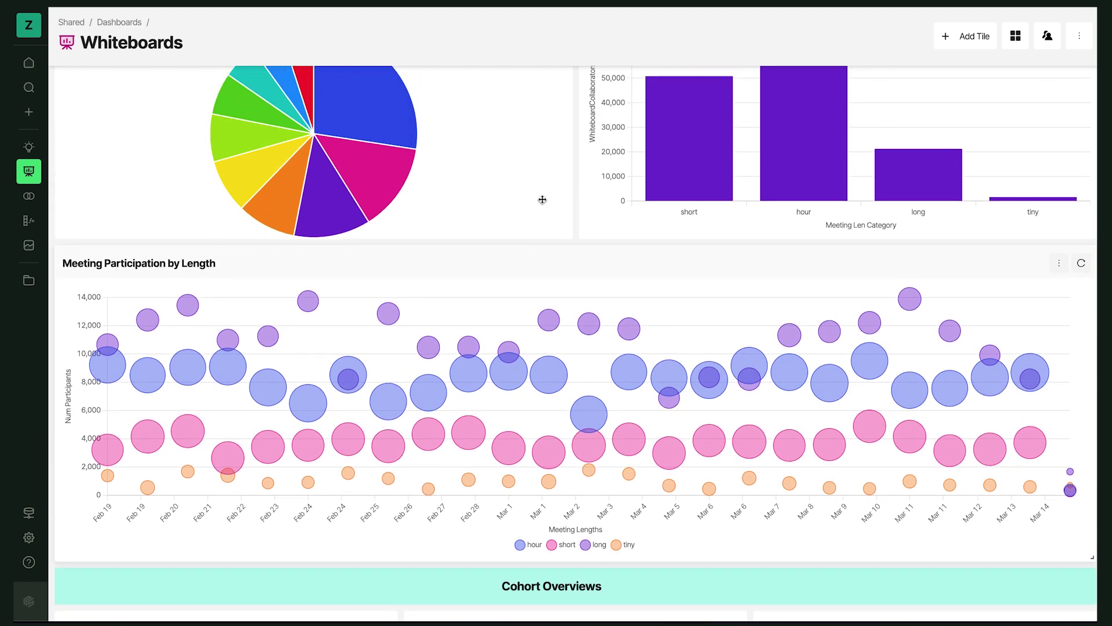
scroll(543, 201, up, 2)
scroll(543, 203, up, 1)
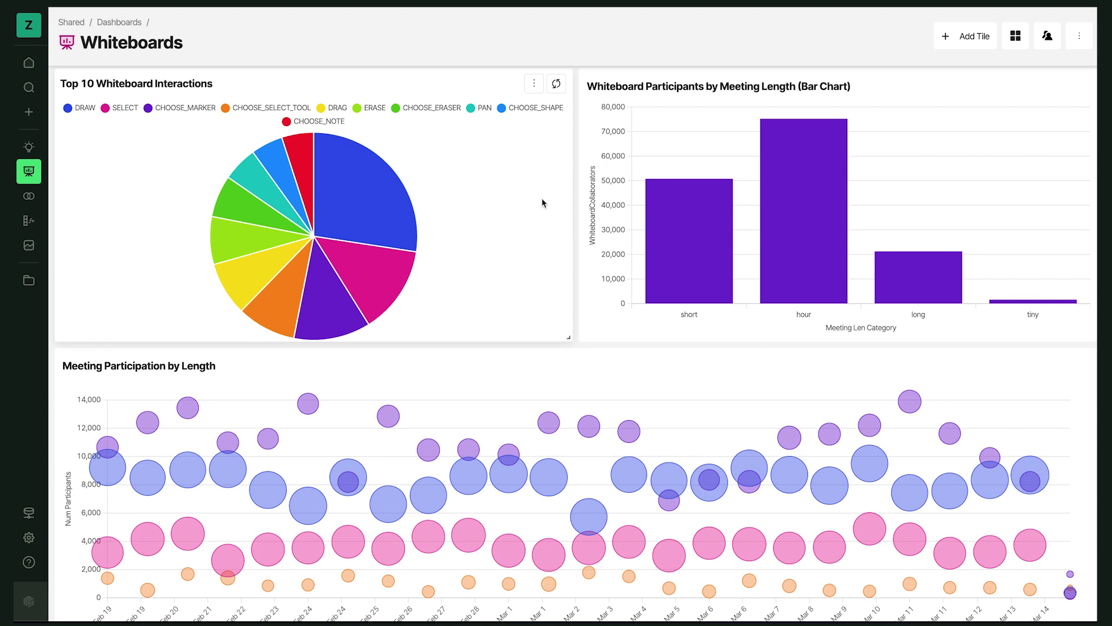
Examine the meeting participation, cohort overview, retention and feature interaction tiles down to the dashboard's last funnel.
scroll(543, 202, down, 4)
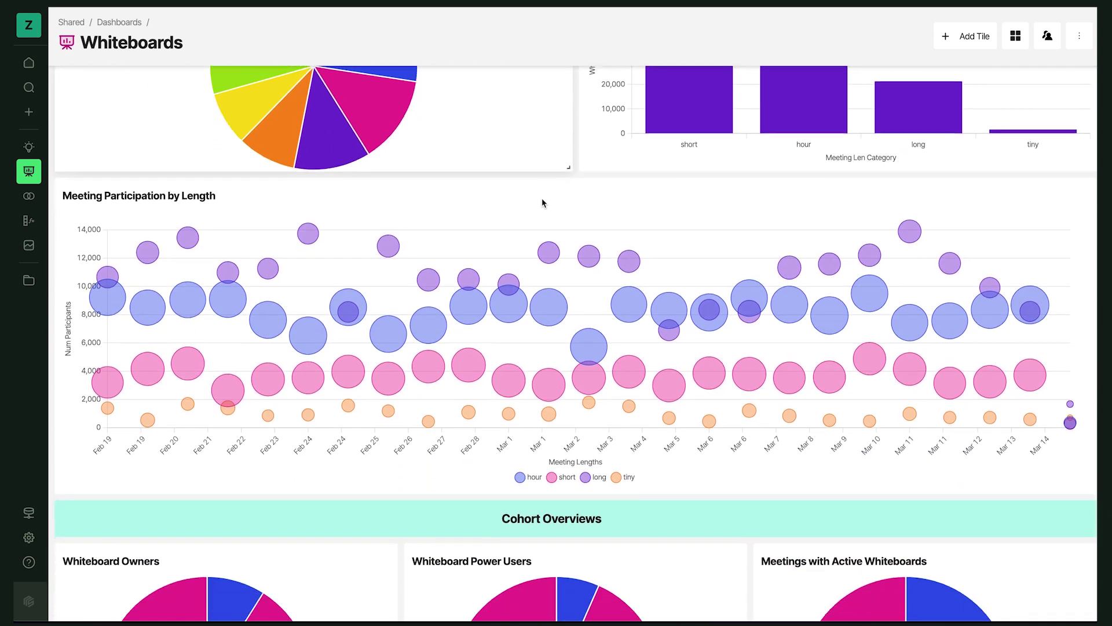
scroll(543, 203, down, 2)
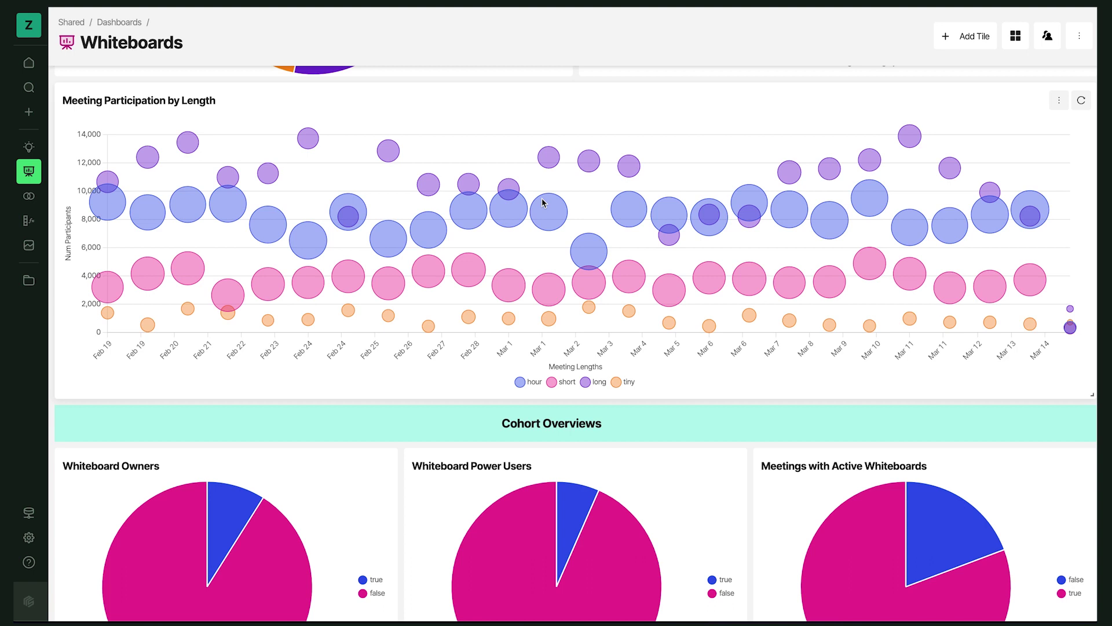
scroll(544, 202, down, 1)
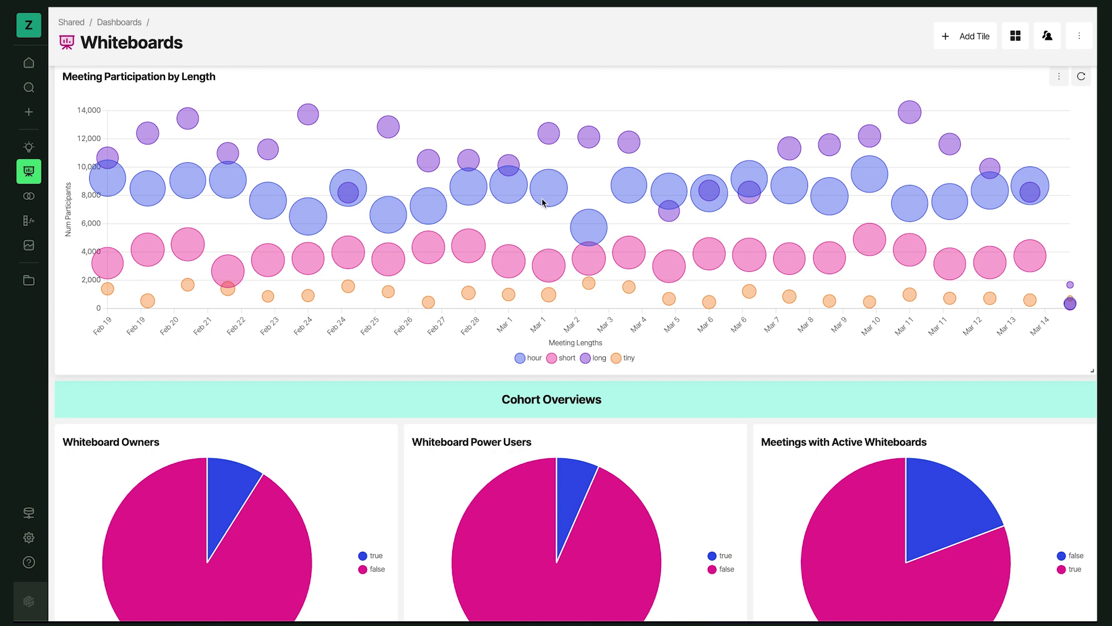
scroll(543, 202, down, 1)
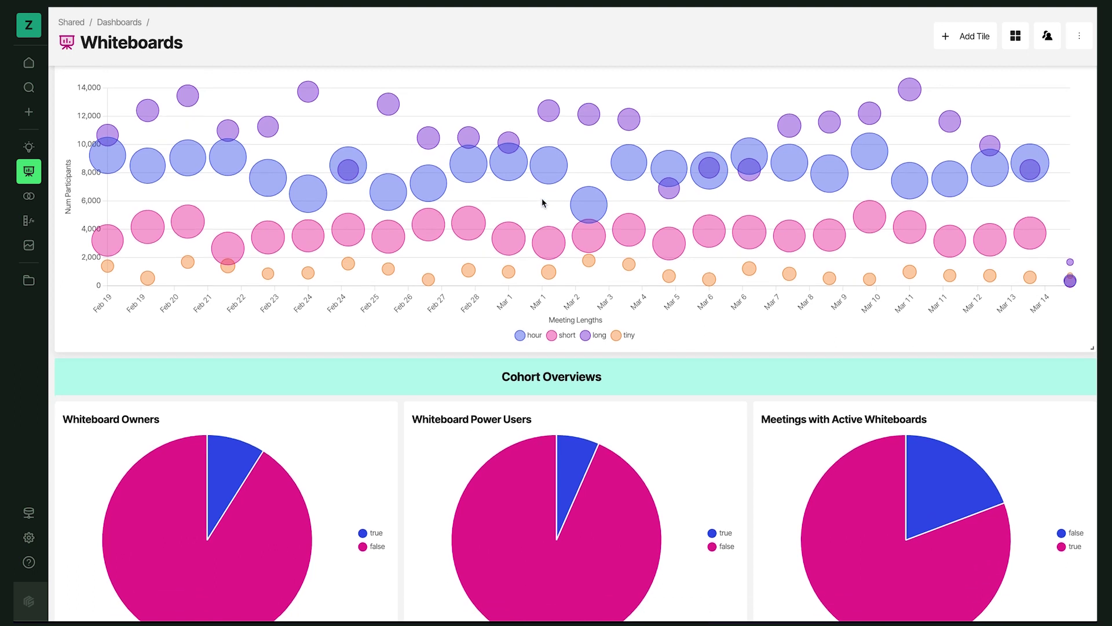
scroll(543, 202, down, 5)
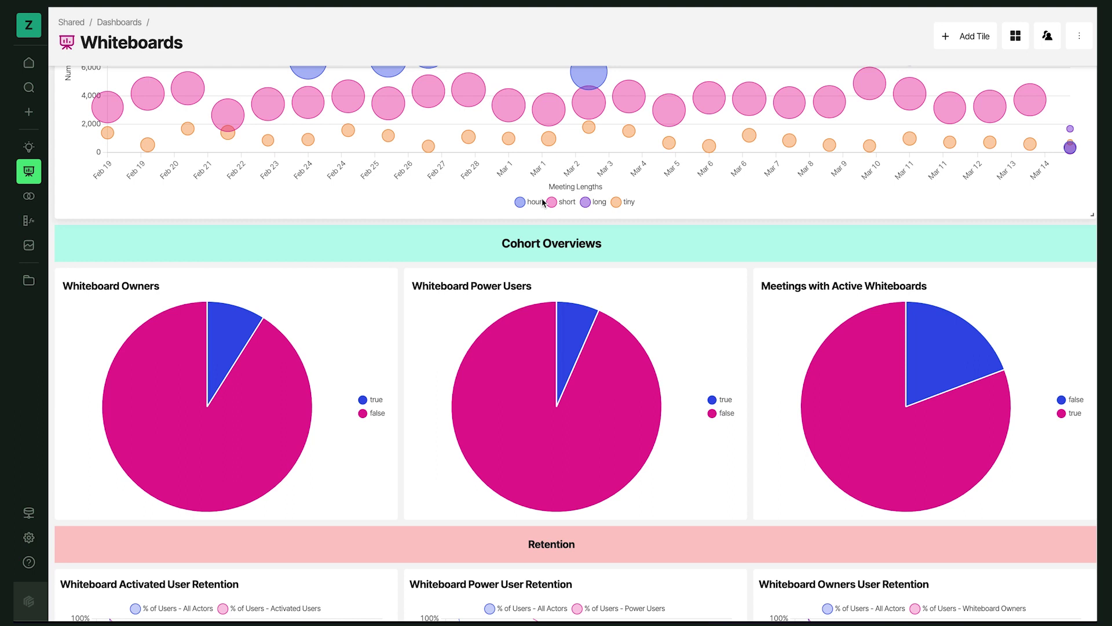
scroll(543, 202, down, 1)
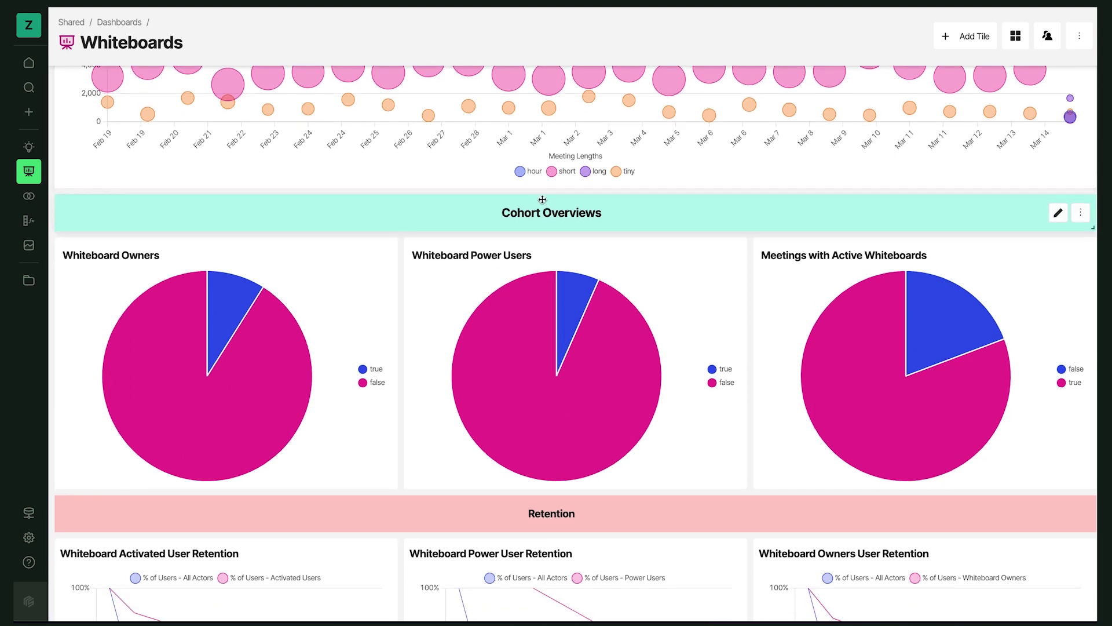
scroll(542, 200, down, 15)
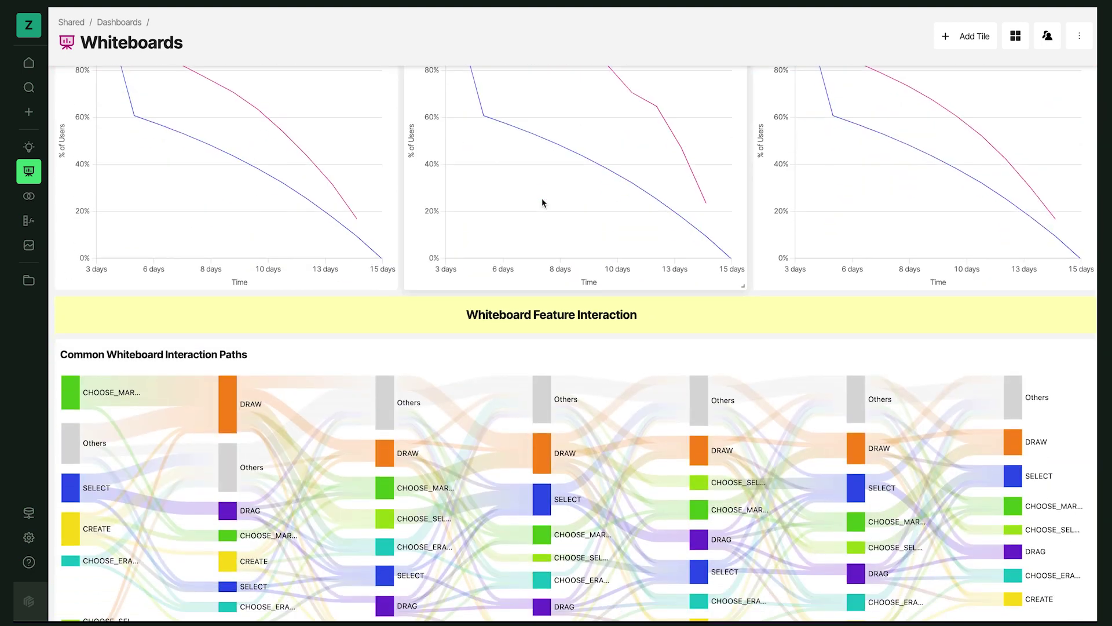
scroll(543, 202, down, 1)
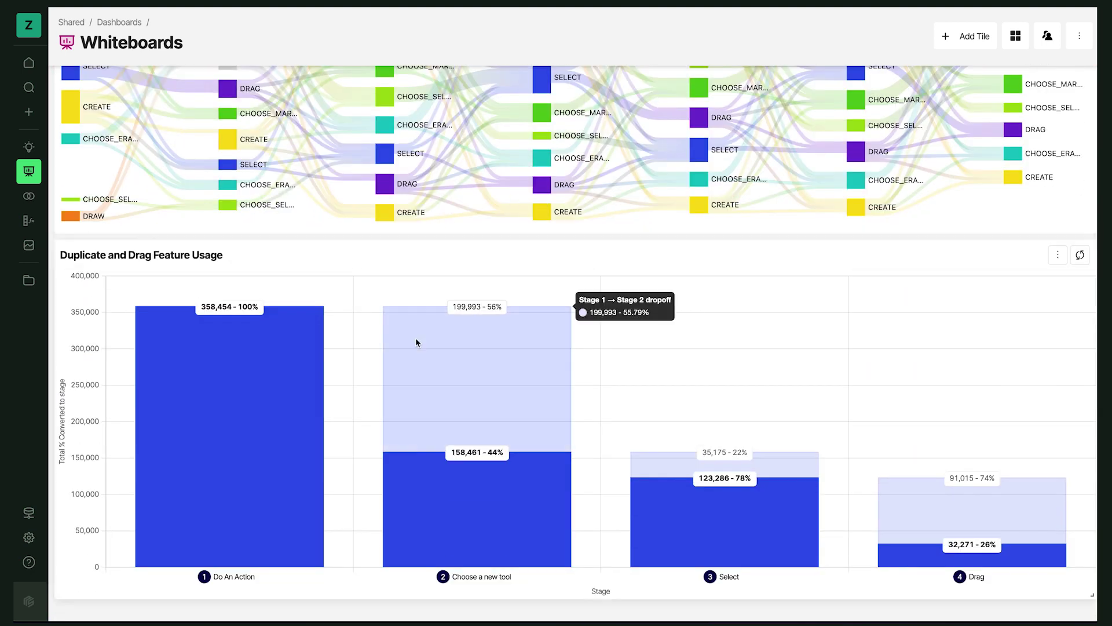